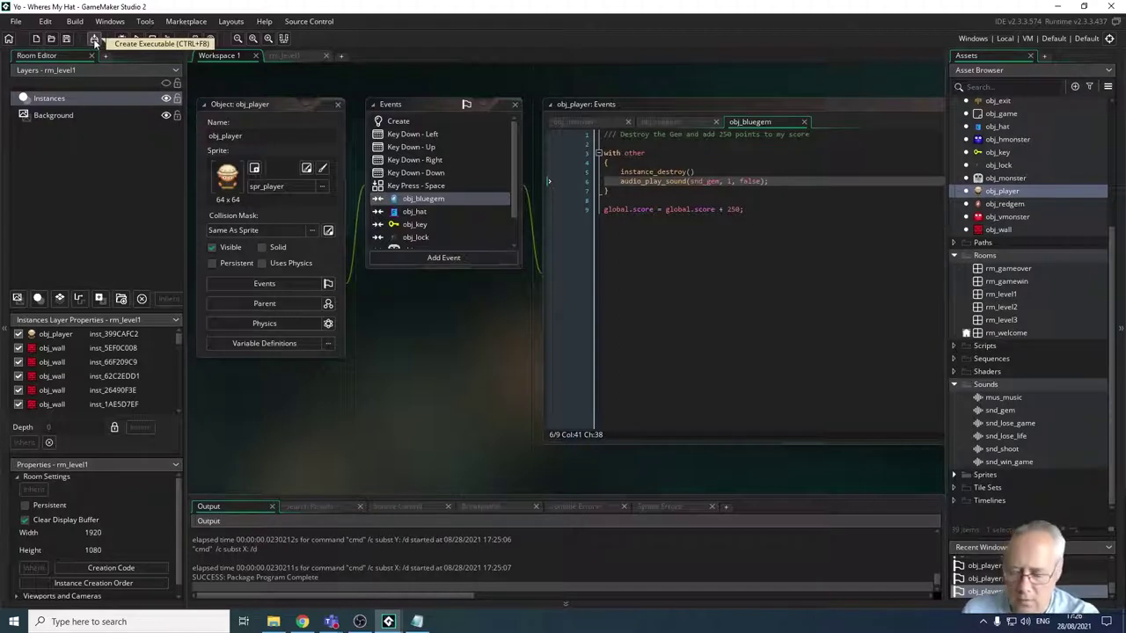
Step: Run Create Executable for the game and choose to package it as a zip
click(94, 42)
click(94, 42)
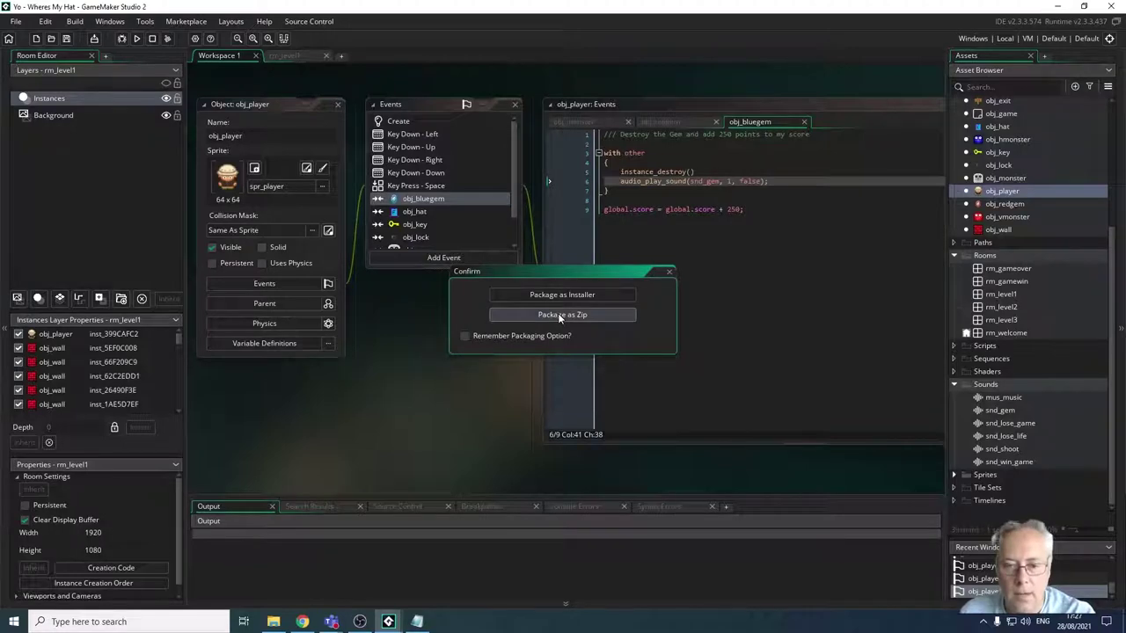
click(558, 314)
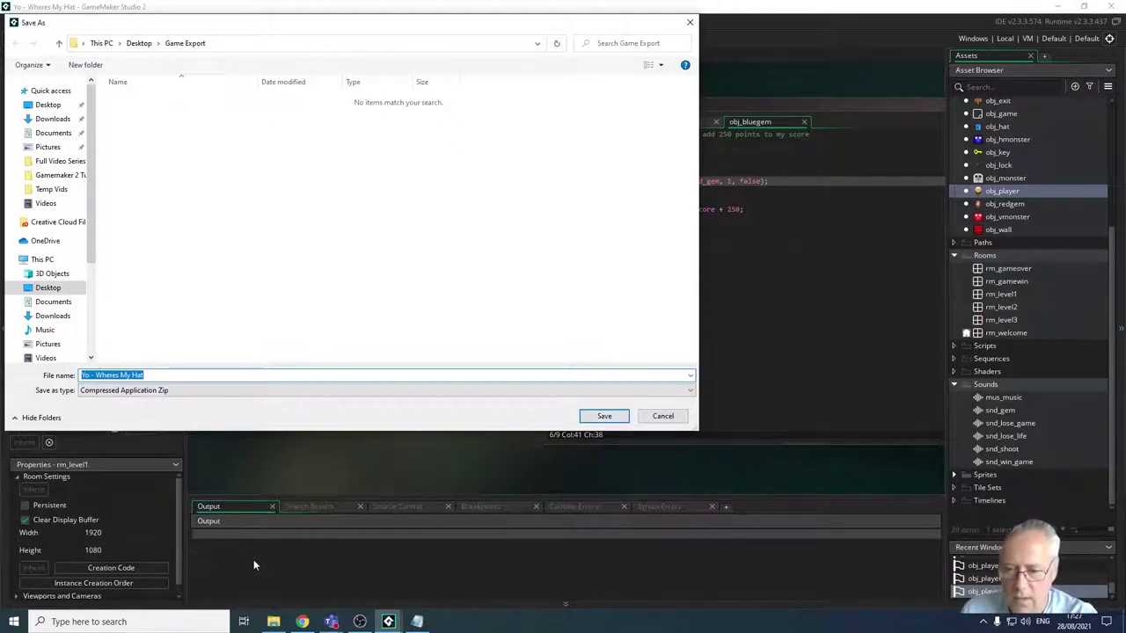
Step: Save the zip as 'Yo - Wheres My Hat' in the Desktop's Game Export folder
click(603, 418)
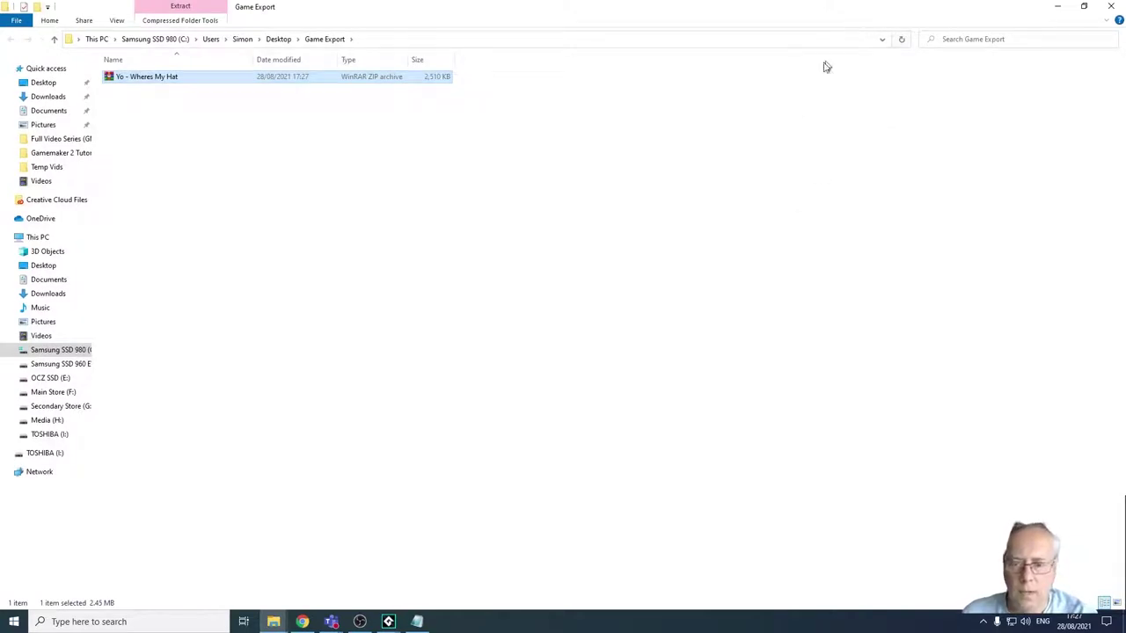
Step: Close the Maze Game Simplified project, saving its changes
right_click(387, 621)
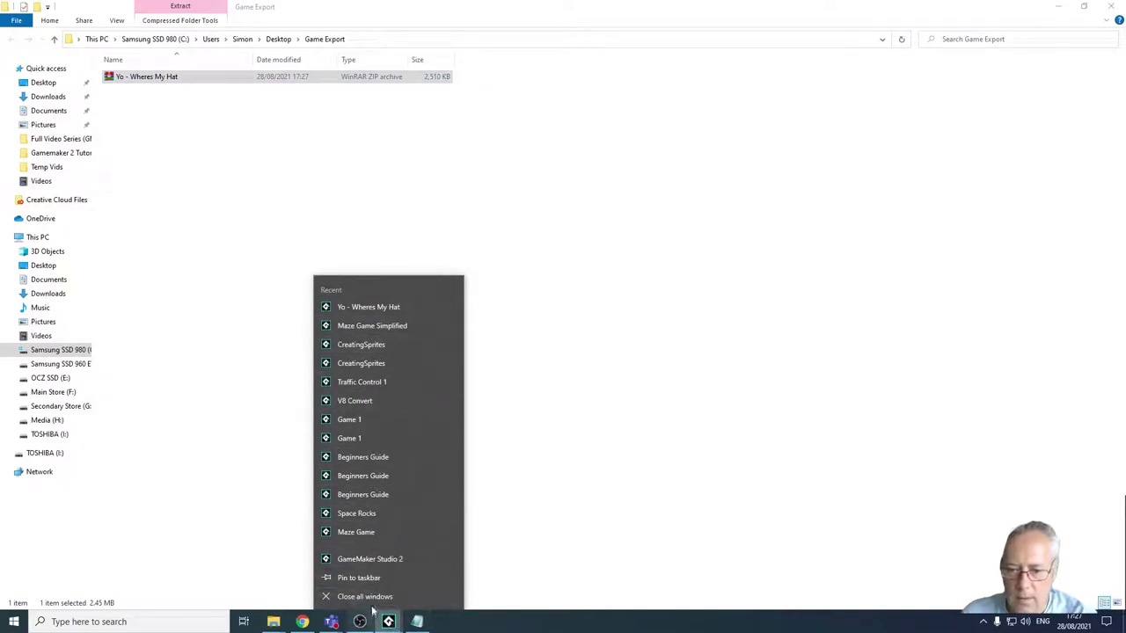
click(369, 596)
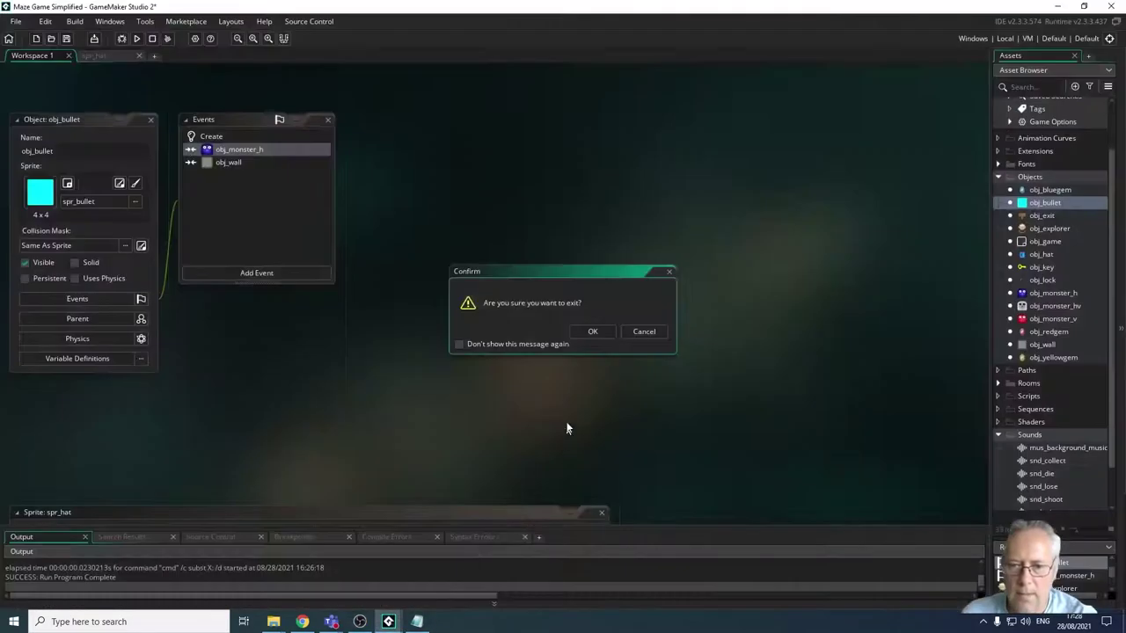
click(594, 331)
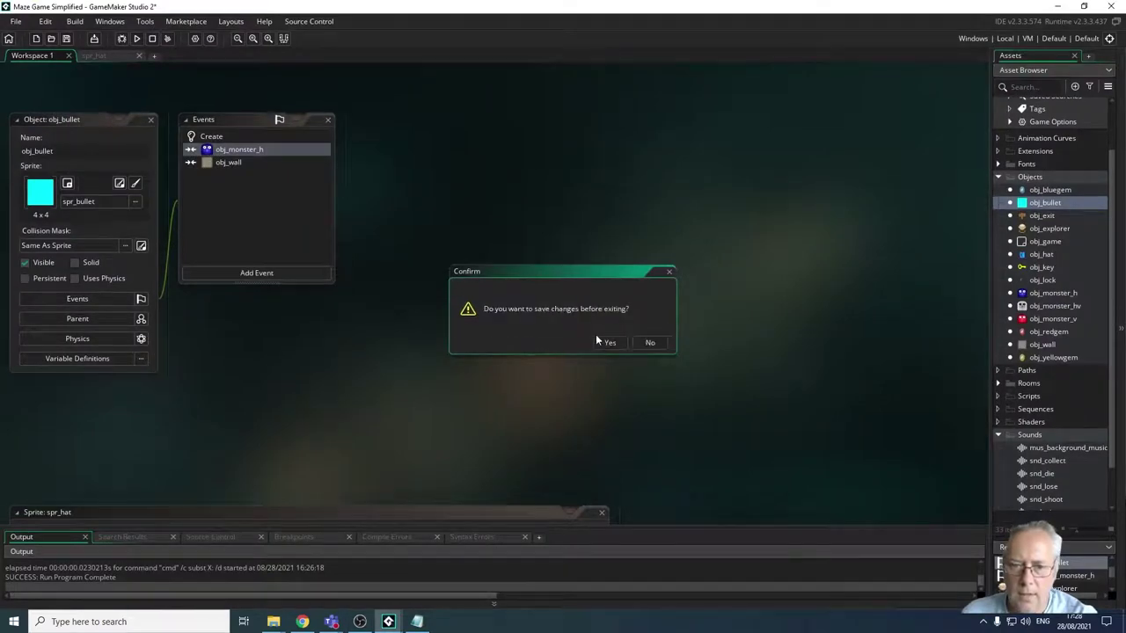
click(610, 343)
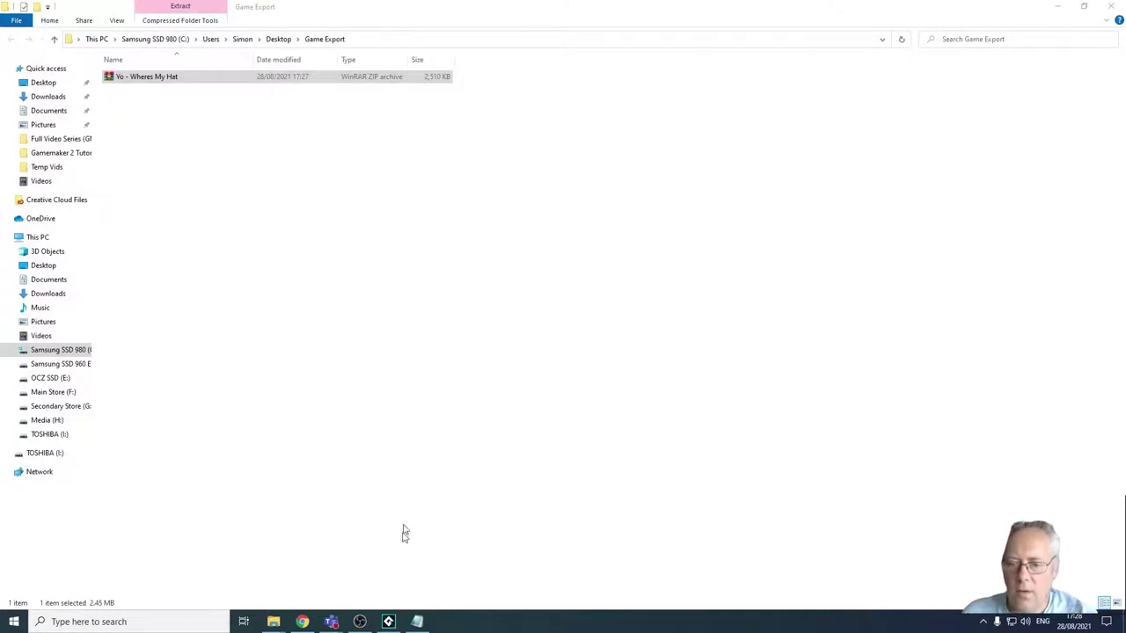
Step: Close the remaining Wheres My Hat project window
right_click(388, 621)
click(368, 596)
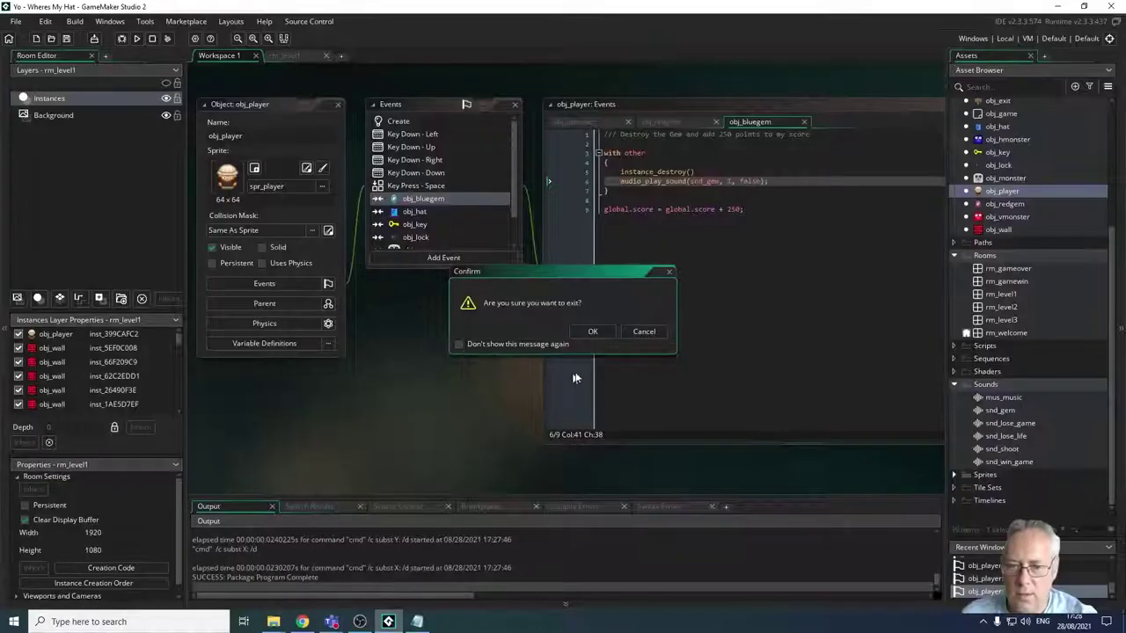
click(598, 334)
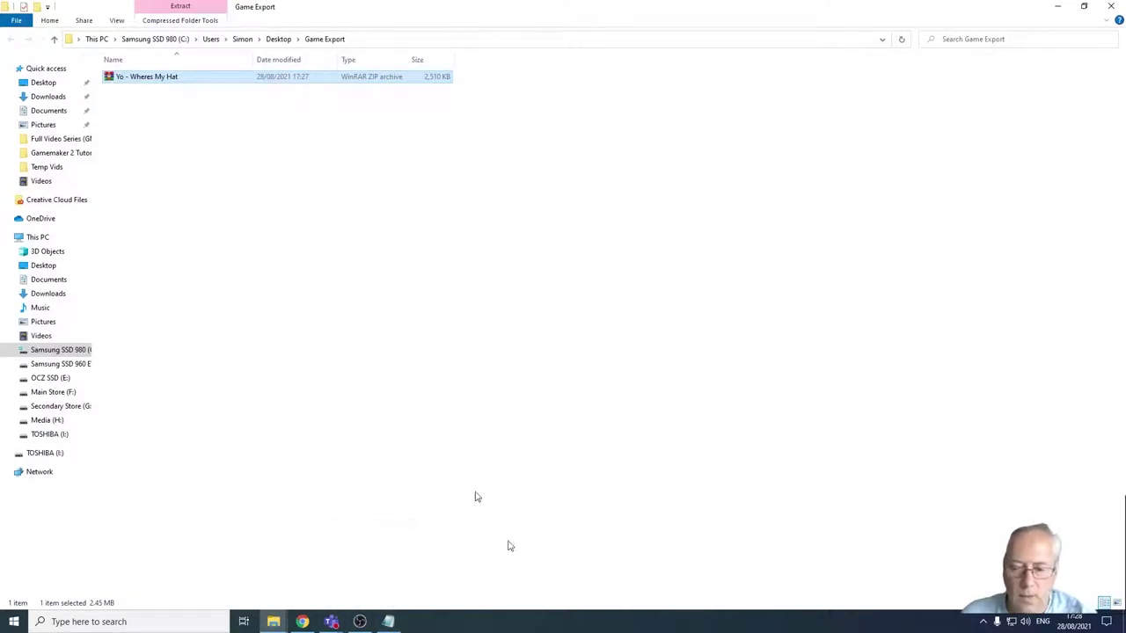
Step: Extract the zip into a 'Yo - Wheres My Hat' folder, open it and select the application
right_click(173, 82)
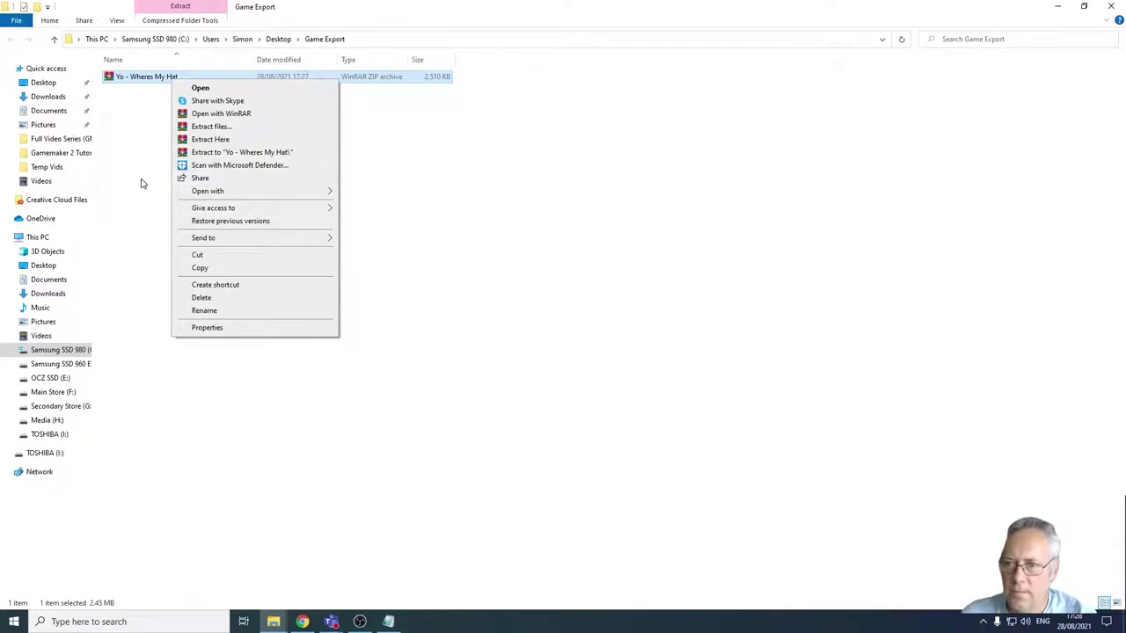
click(223, 154)
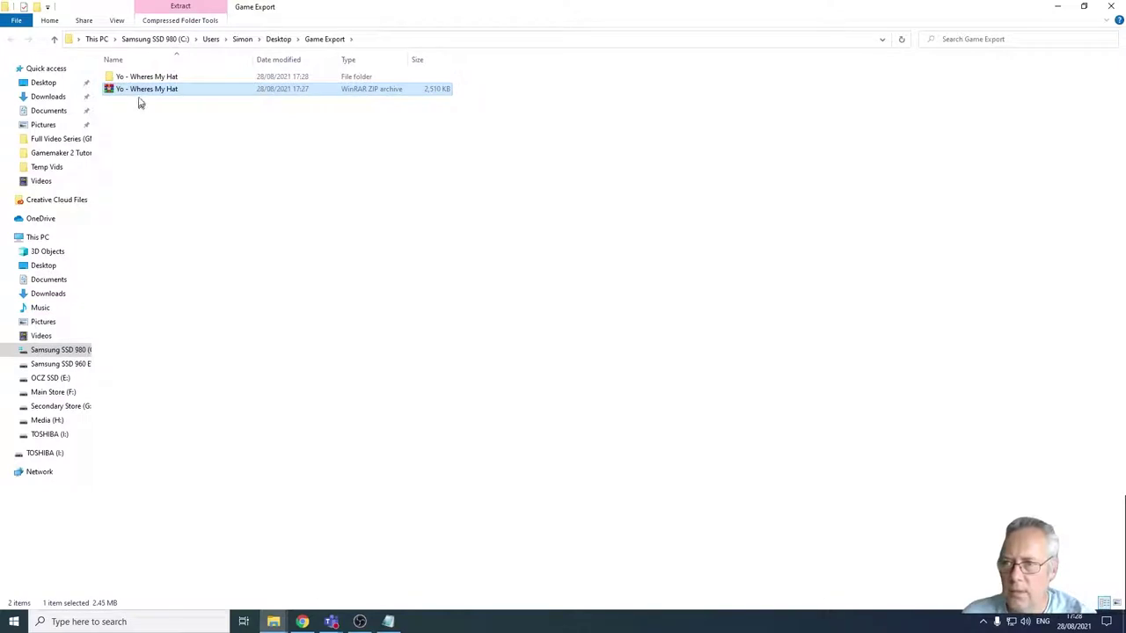
double_click(141, 77)
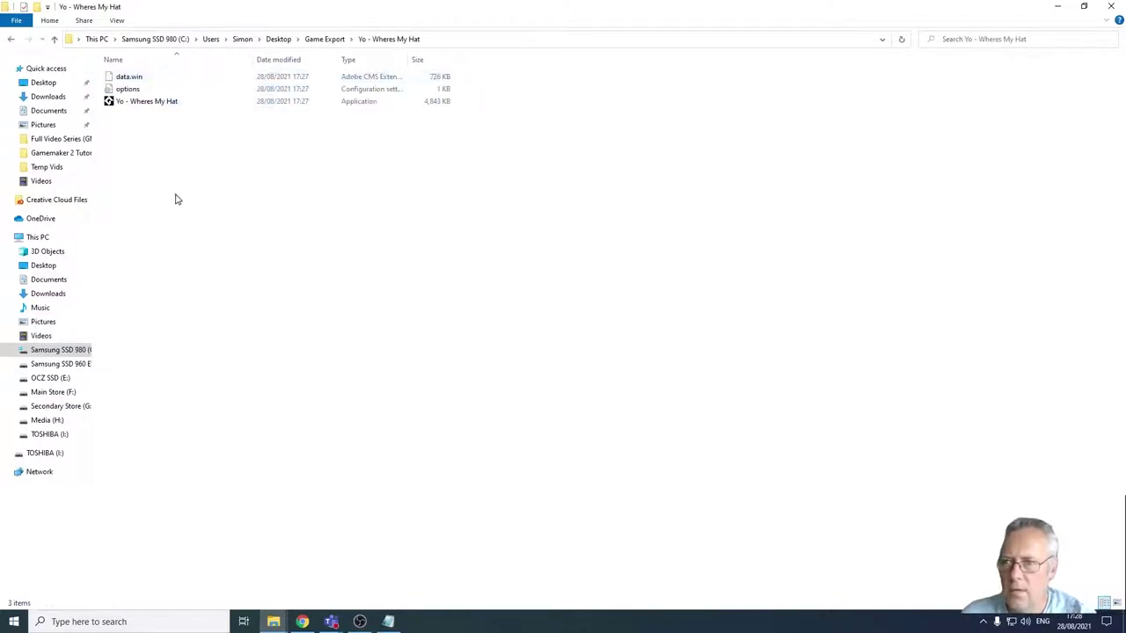
click(149, 104)
Step: Launch the exported game standalone and start it from the title screen
double_click(149, 103)
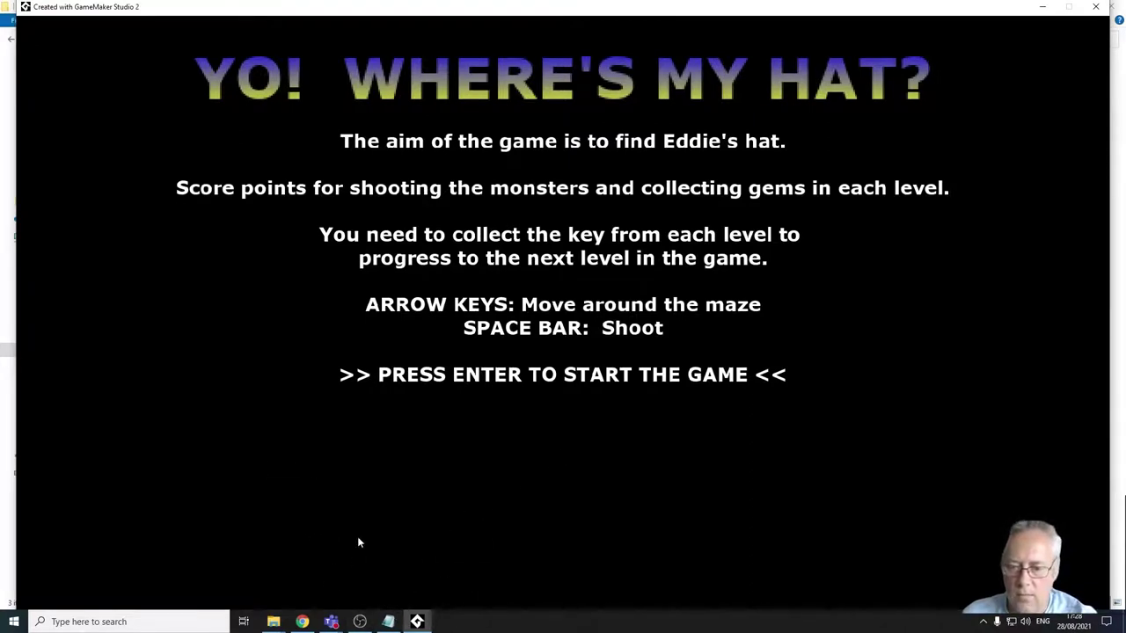
click(417, 622)
click(417, 622)
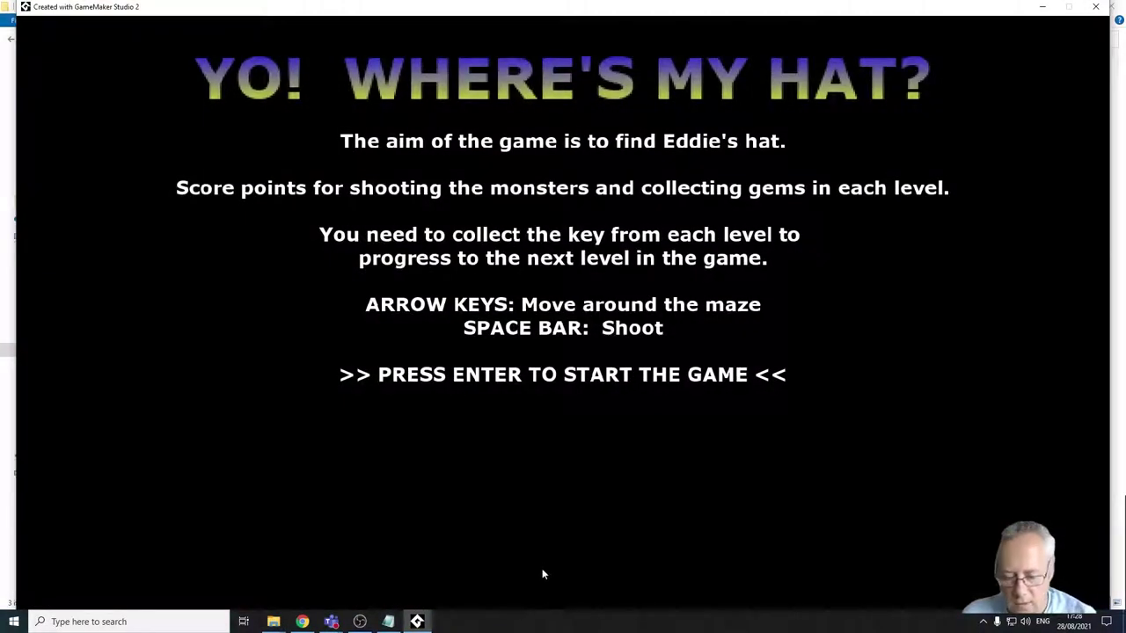
key(Return)
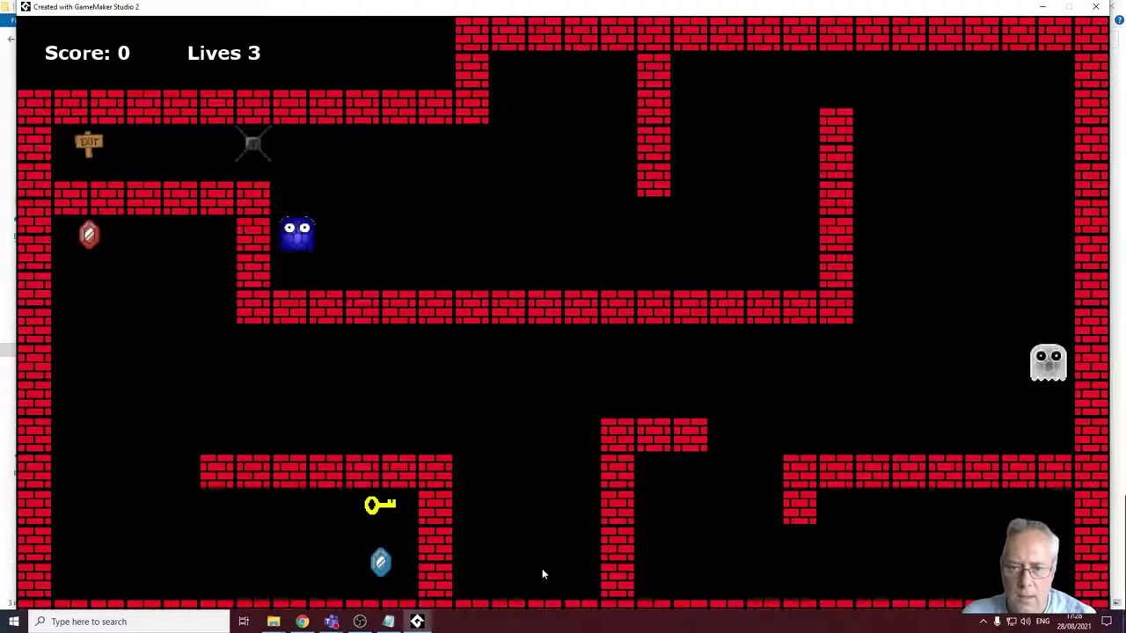
Step: Steer the explorer around the maze corridors with the arrow keys toward the monsters
key(Left)
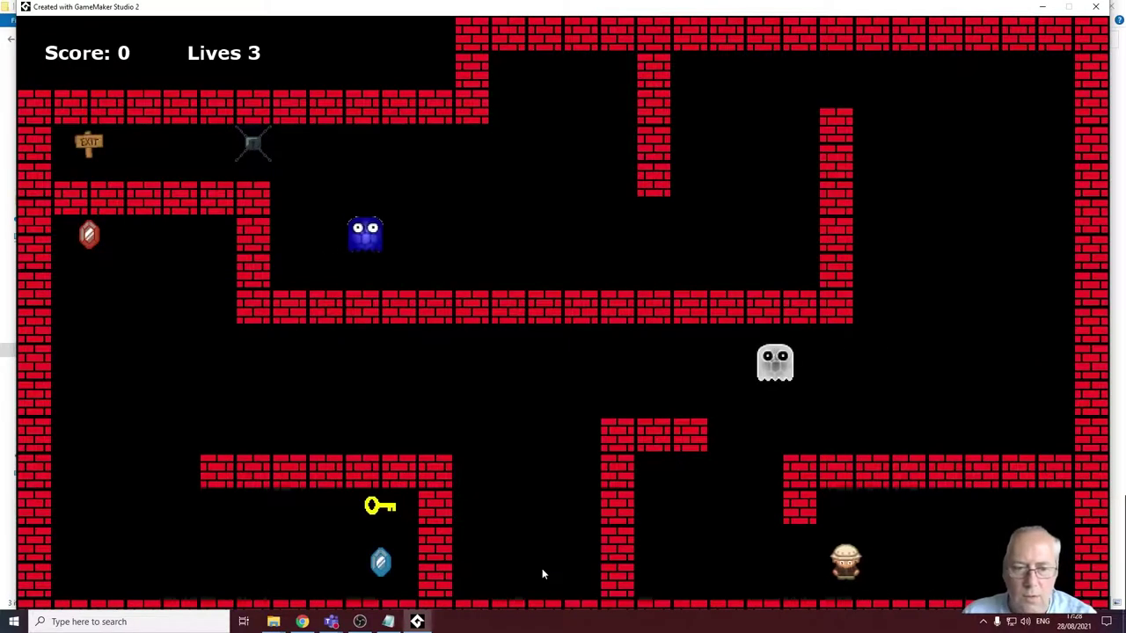
key(Up)
key(Left)
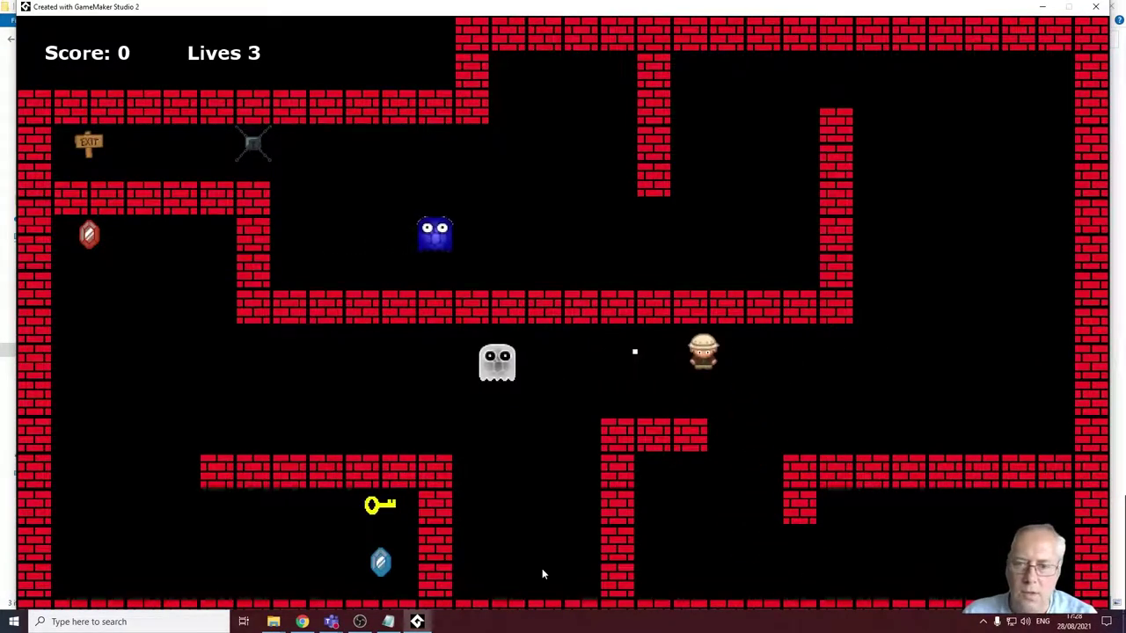
key(Right)
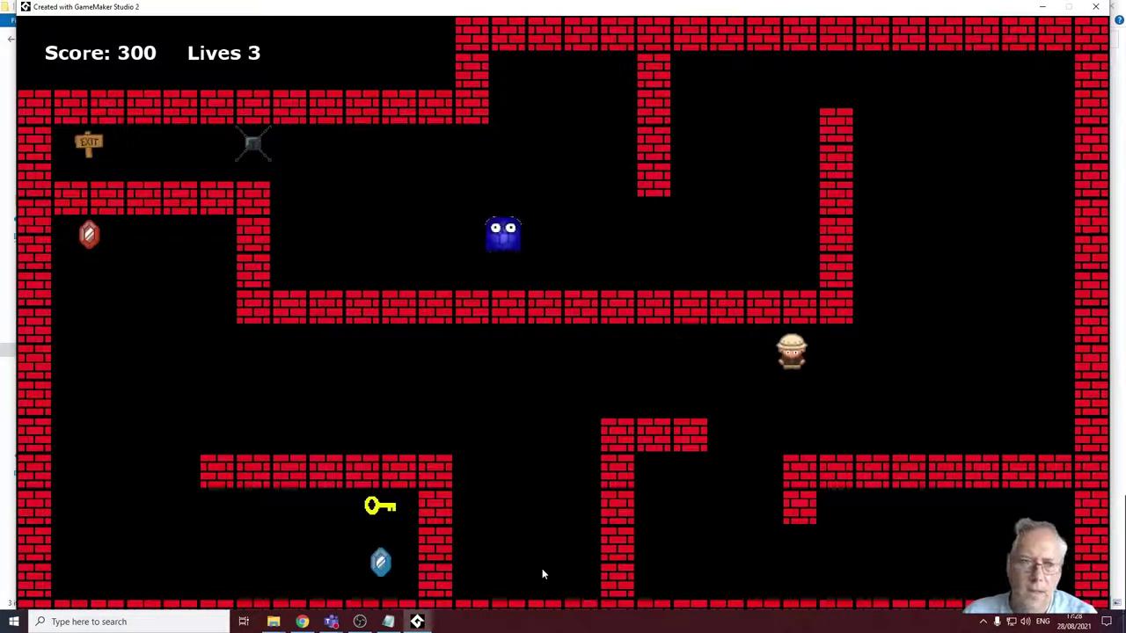
key(Up)
key(Left)
key(Down)
key(Left)
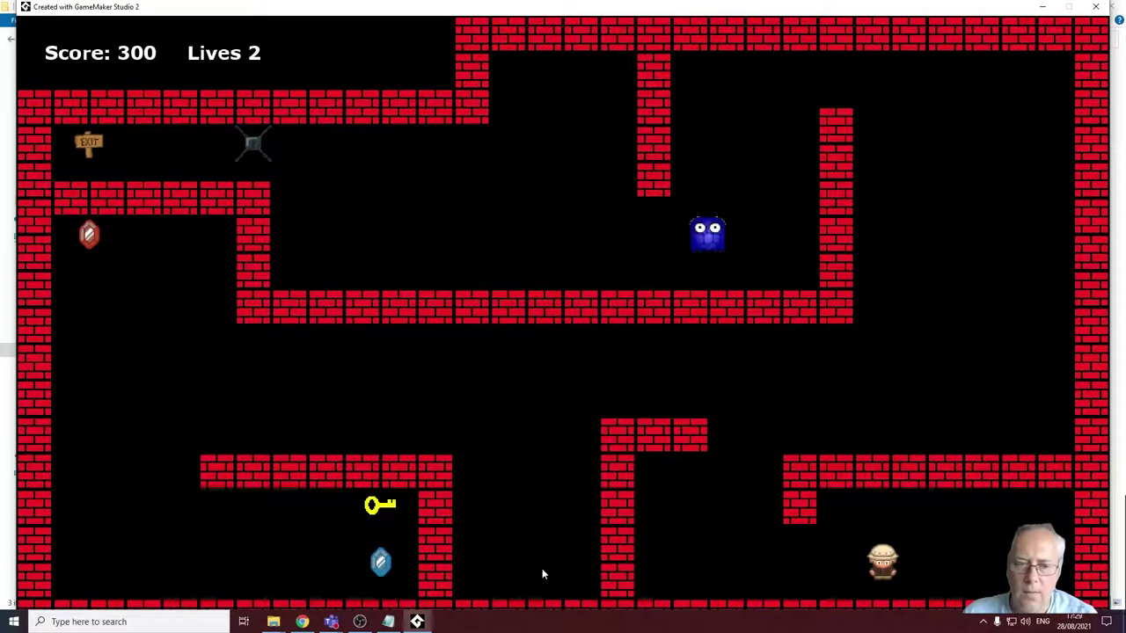
key(Up)
key(Right)
key(Up)
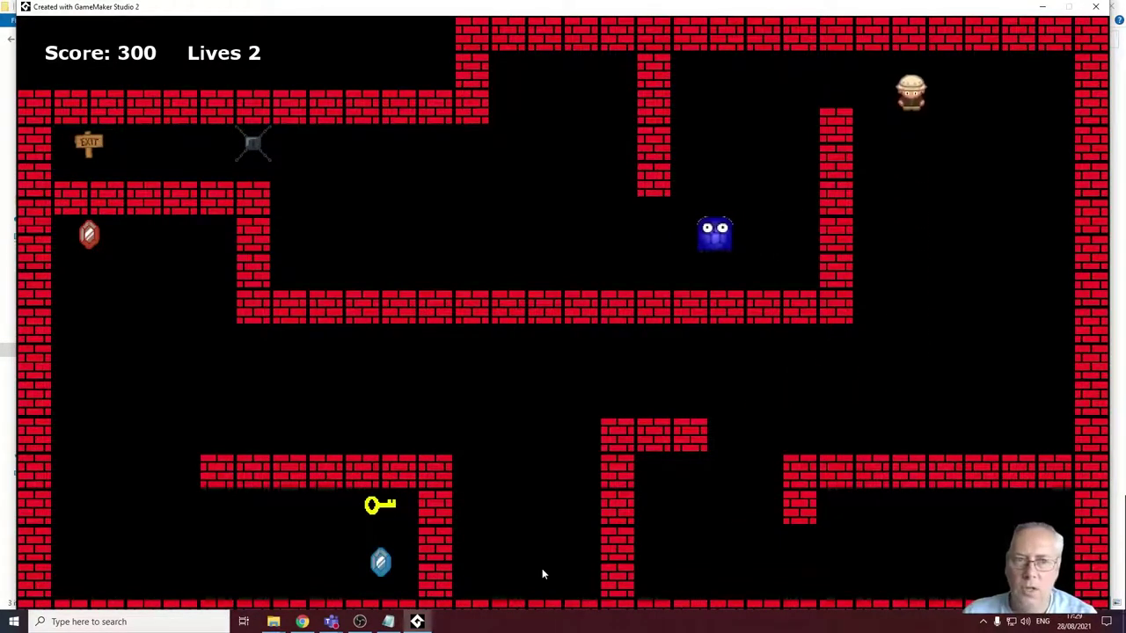
key(Left)
key(Down)
key(Left)
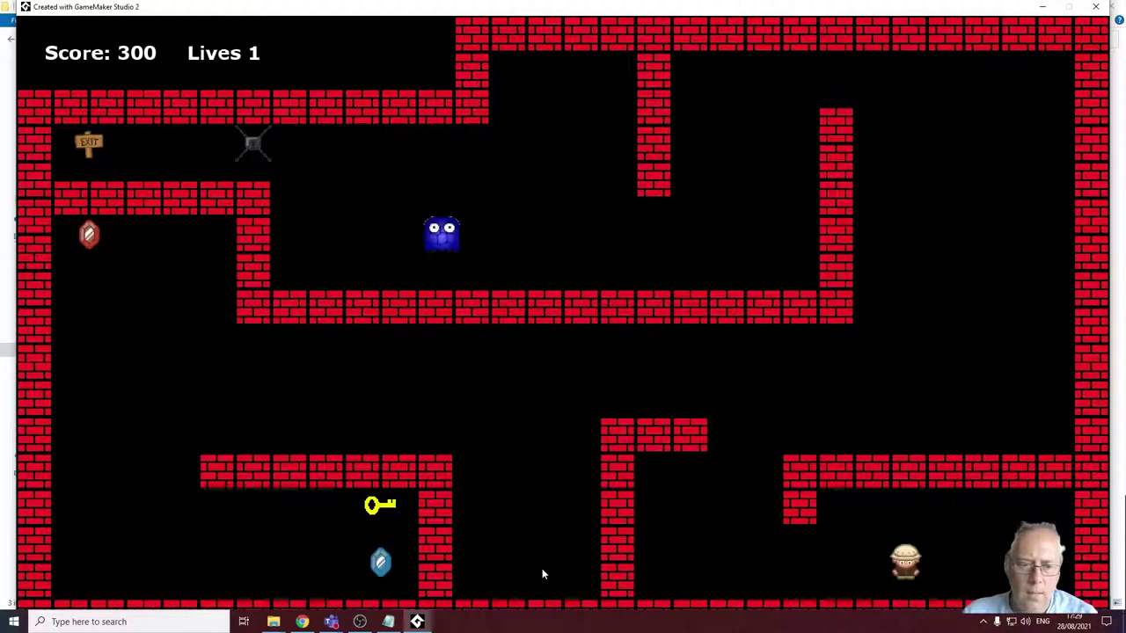
Step: Play on to Game Over at score 300, return to the title screen, and close the game
key(Left)
key(Up)
key(Right)
key(Up)
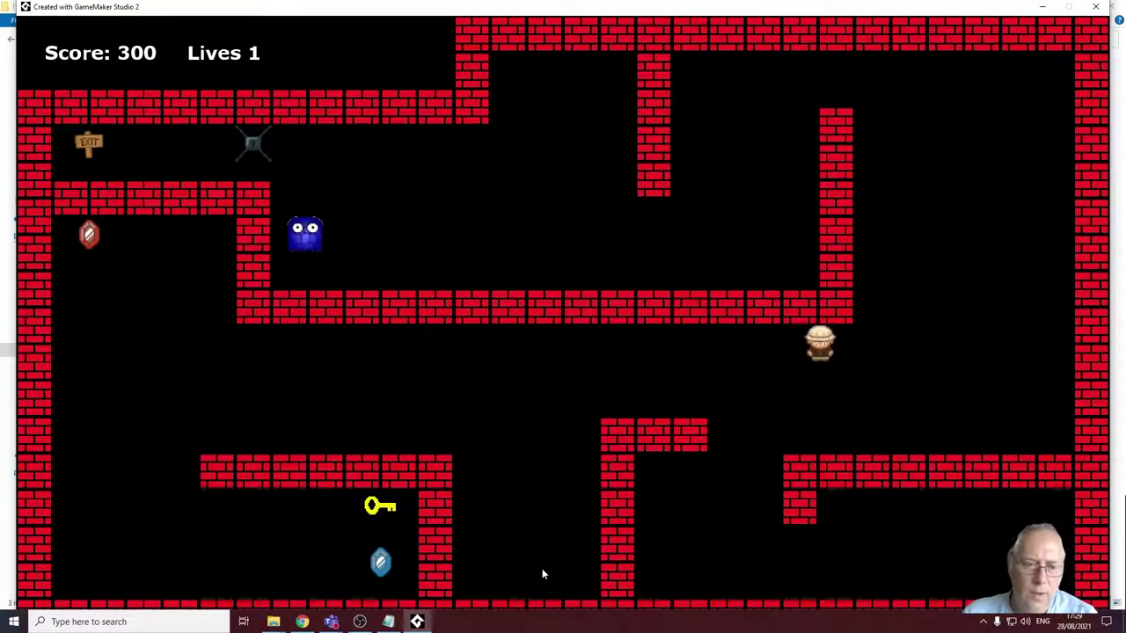
key(Right)
key(Up)
key(Left)
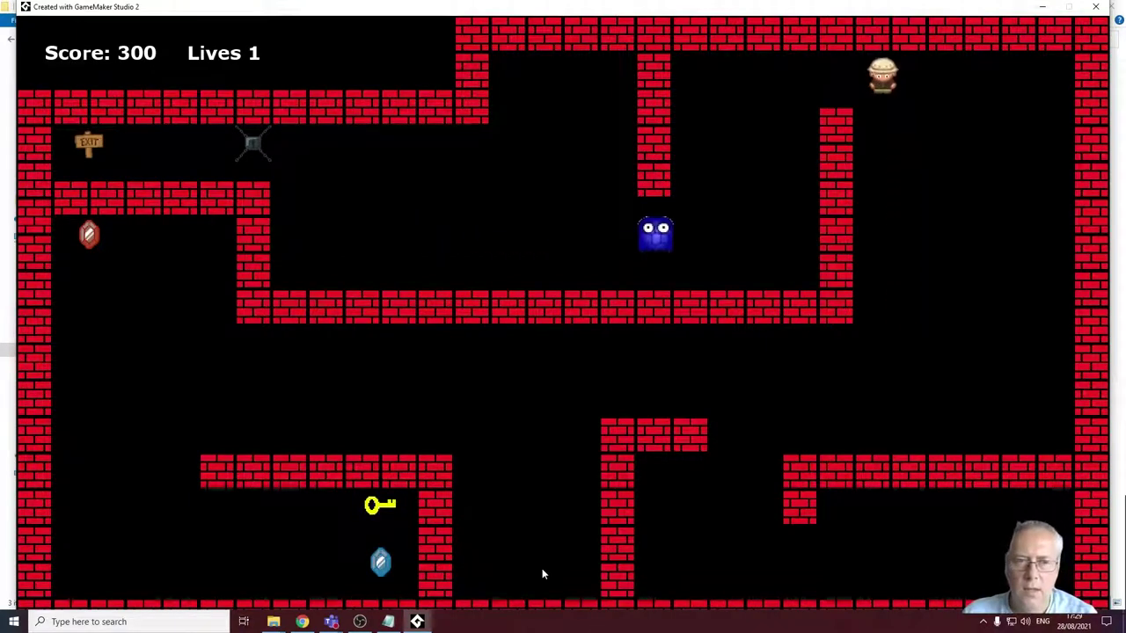
key(Down)
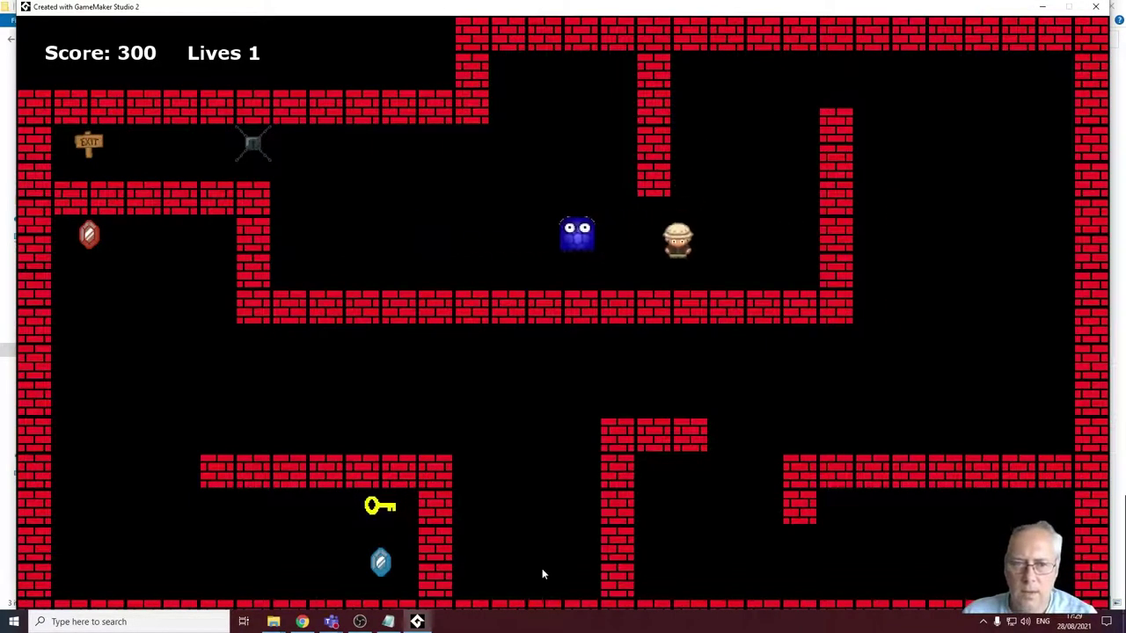
key(Left)
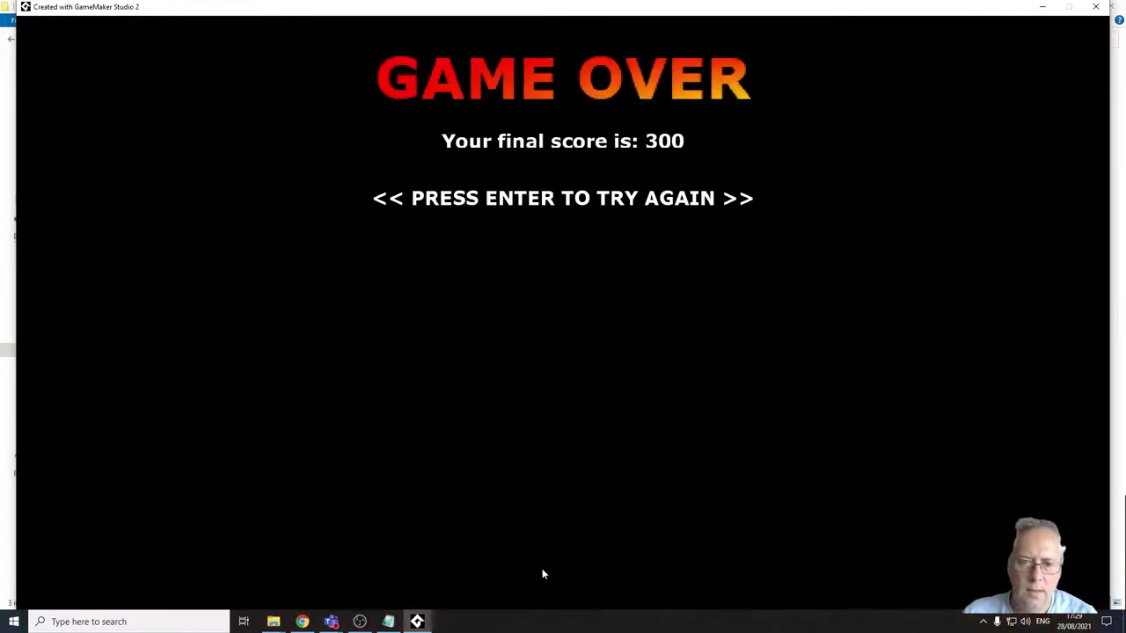
key(Return)
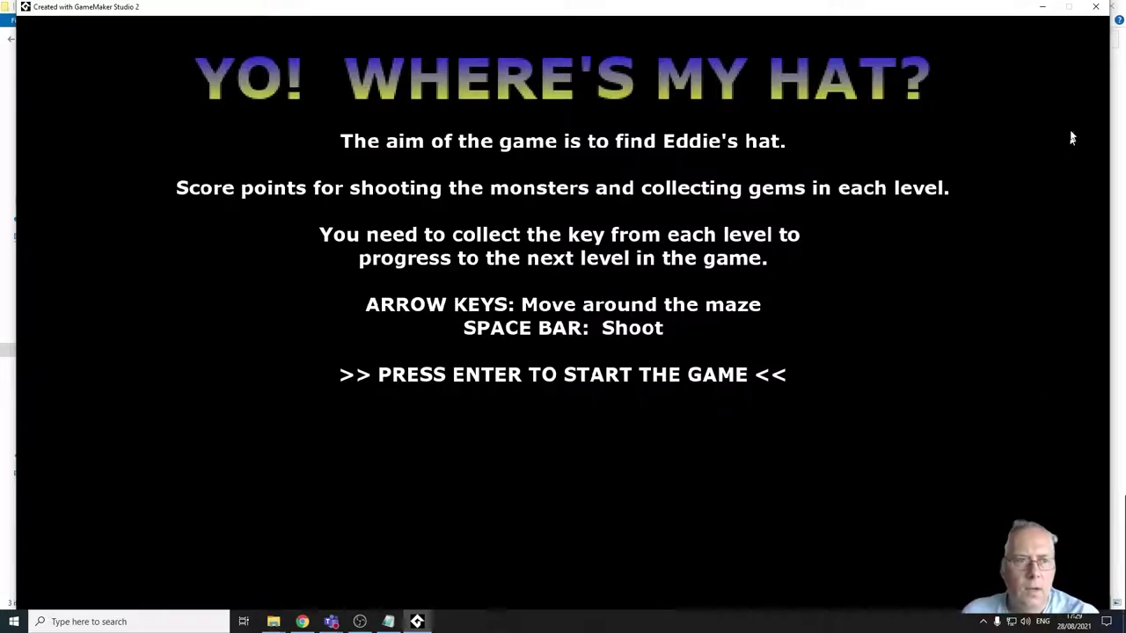
click(1095, 6)
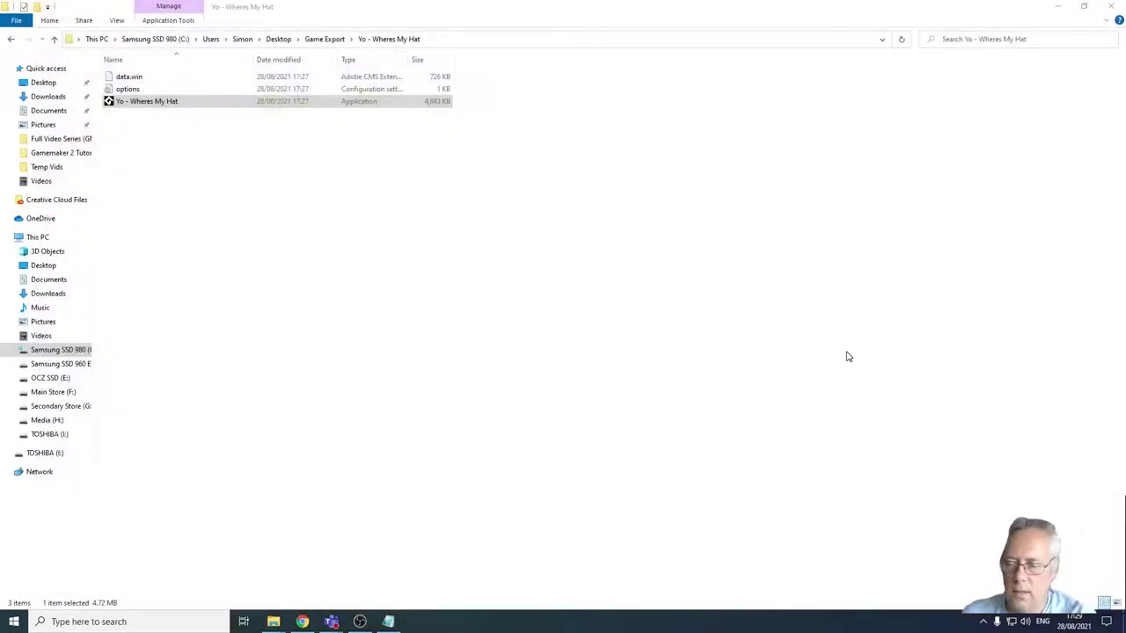